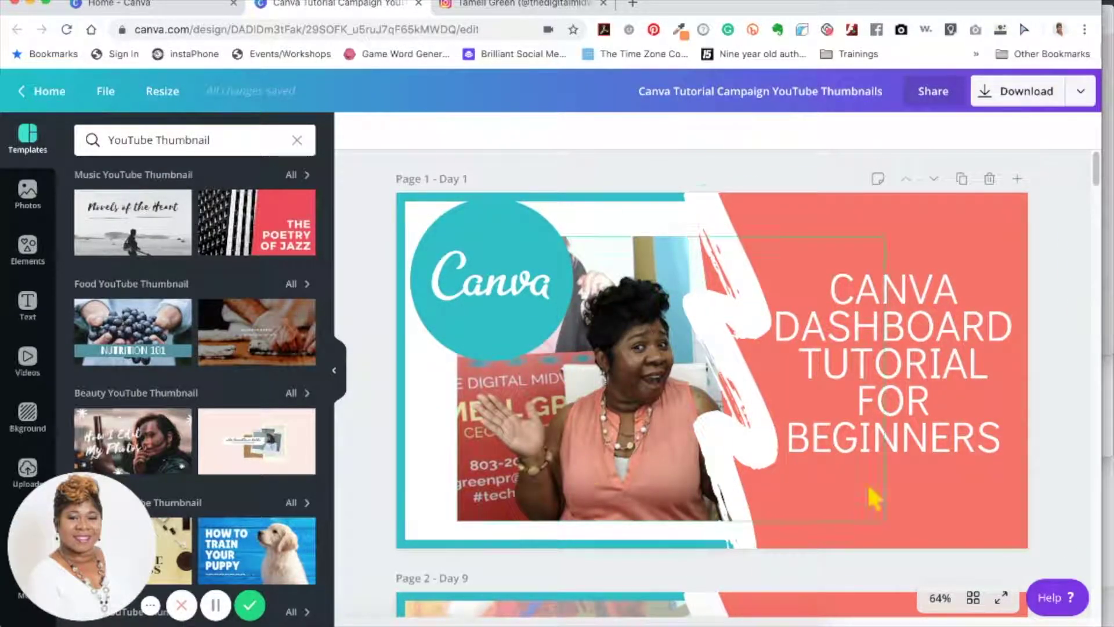
pyautogui.scroll(-20, 801, 372)
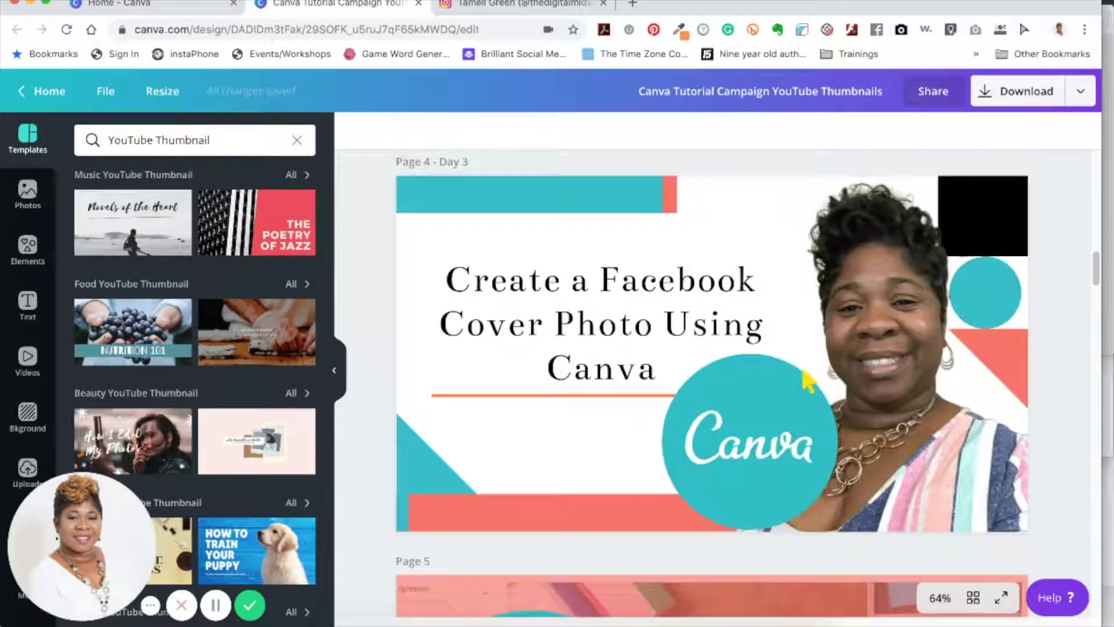
pyautogui.scroll(-12, 806, 380)
pyautogui.scroll(20, 804, 380)
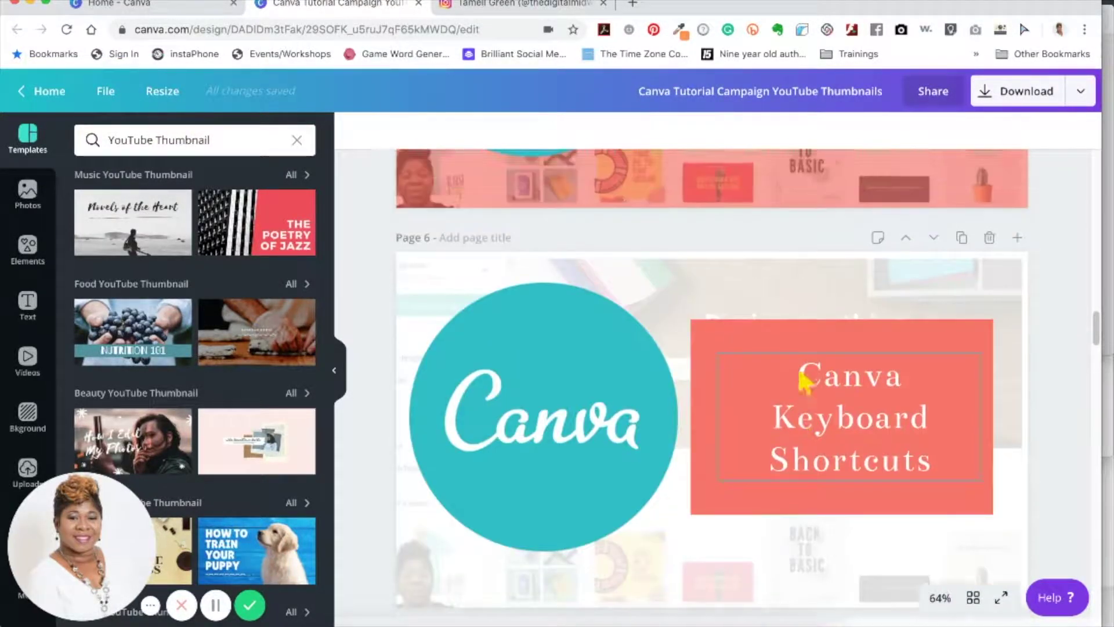
pyautogui.scroll(10, 799, 372)
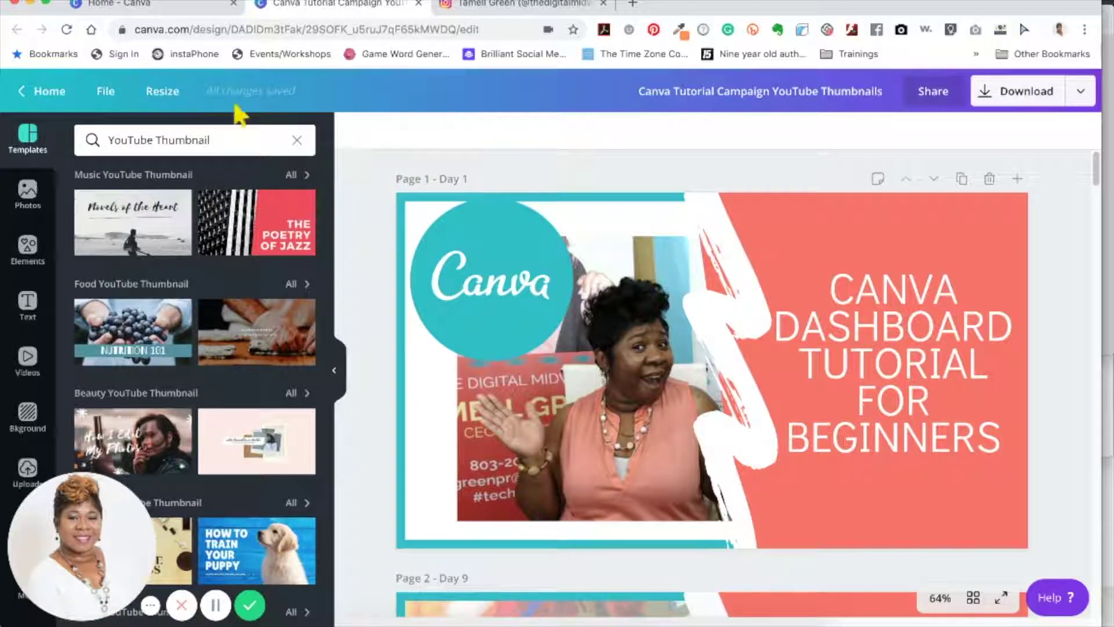
pyautogui.click(107, 94)
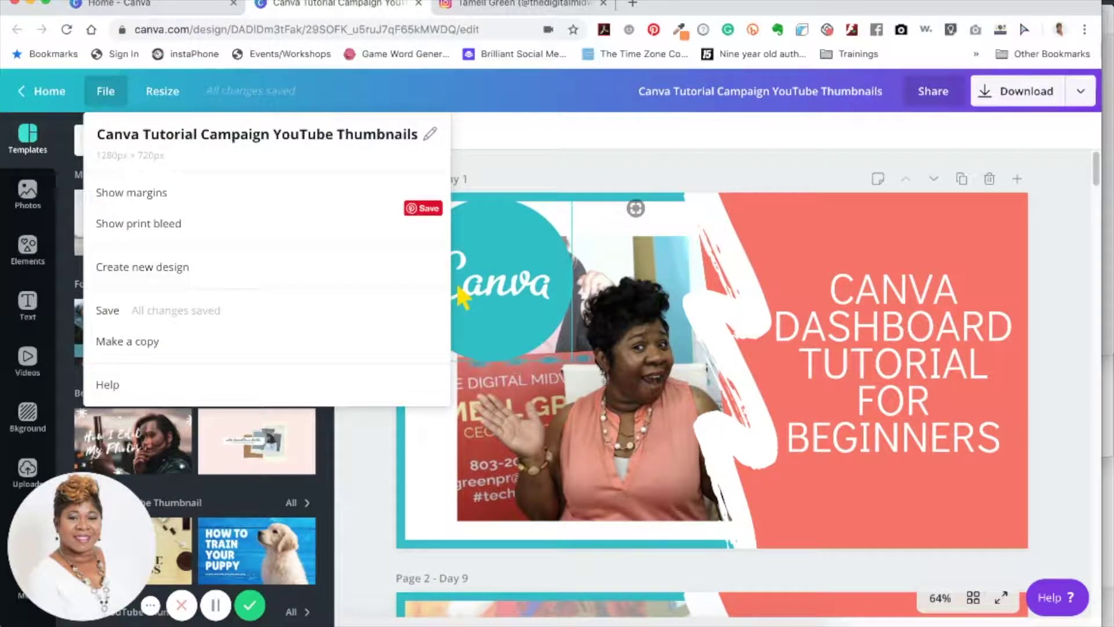
# Step: Create a resized copy of the YouTube thumbnail design in the Instagram Post format
pyautogui.click(162, 91)
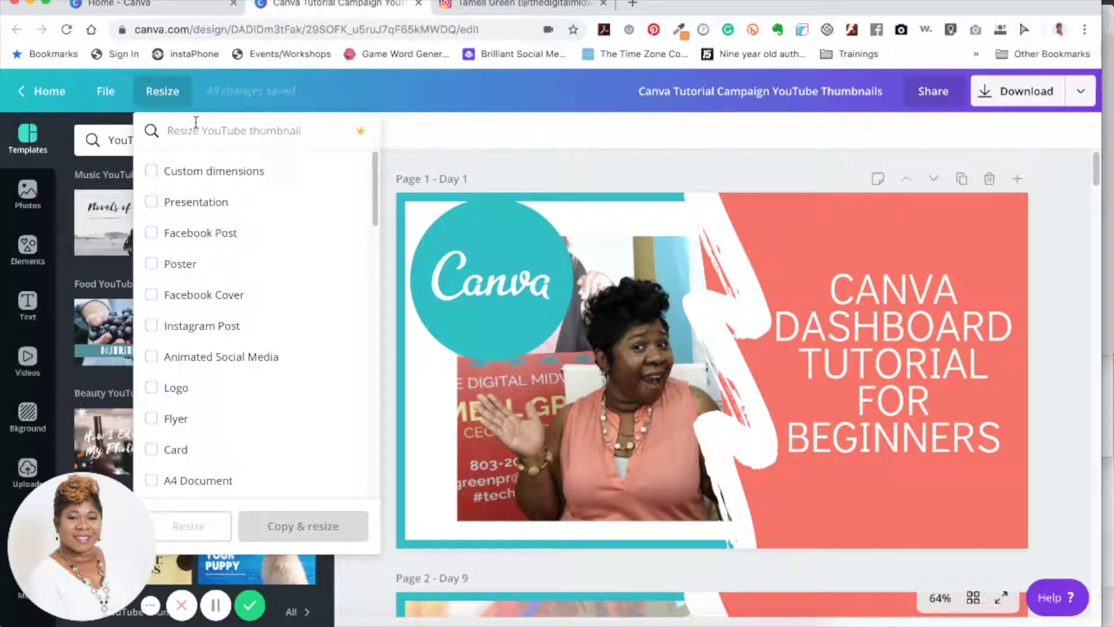
pyautogui.click(165, 100)
pyautogui.click(165, 99)
pyautogui.click(174, 328)
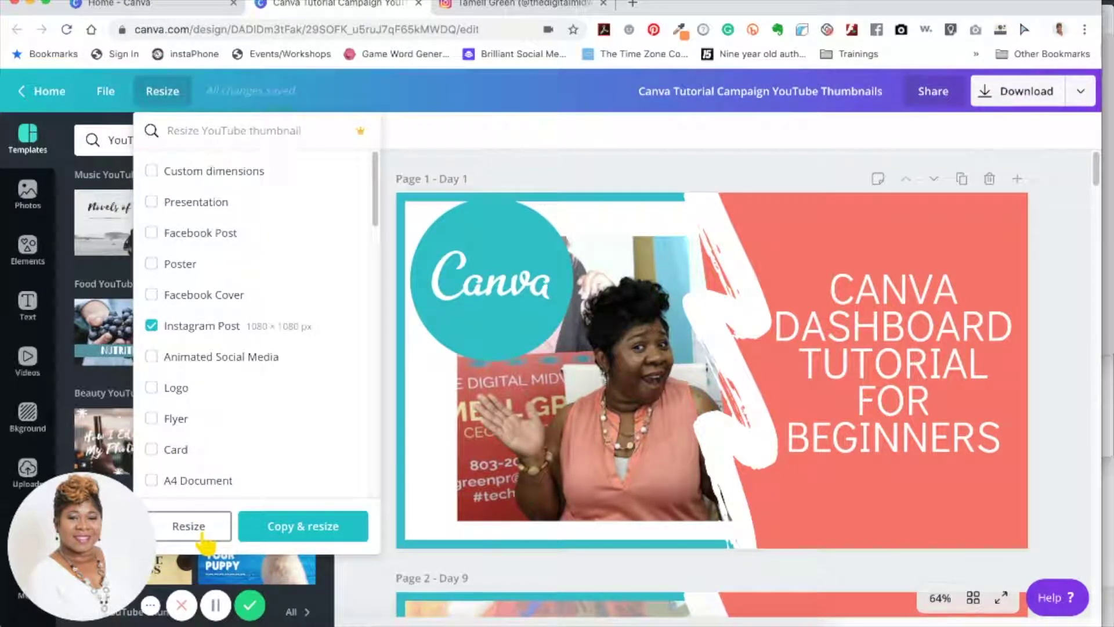
pyautogui.click(312, 532)
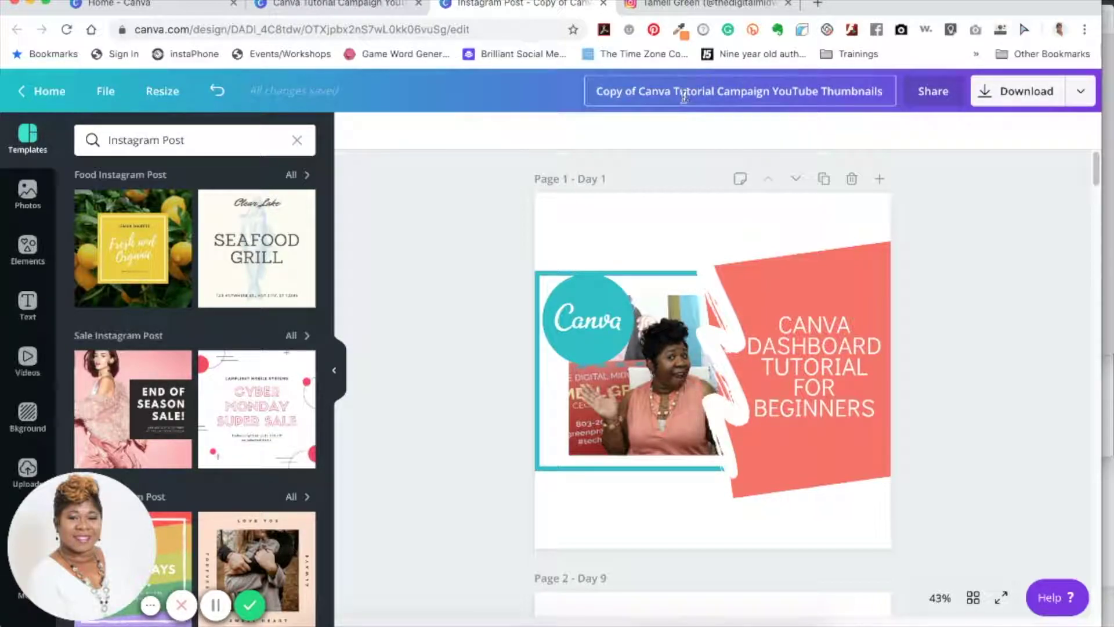
# Step: Rename the copied design as IG Canva Tutorial Thumbnails
pyautogui.moveTo(637, 92); pyautogui.dragTo(582, 91)
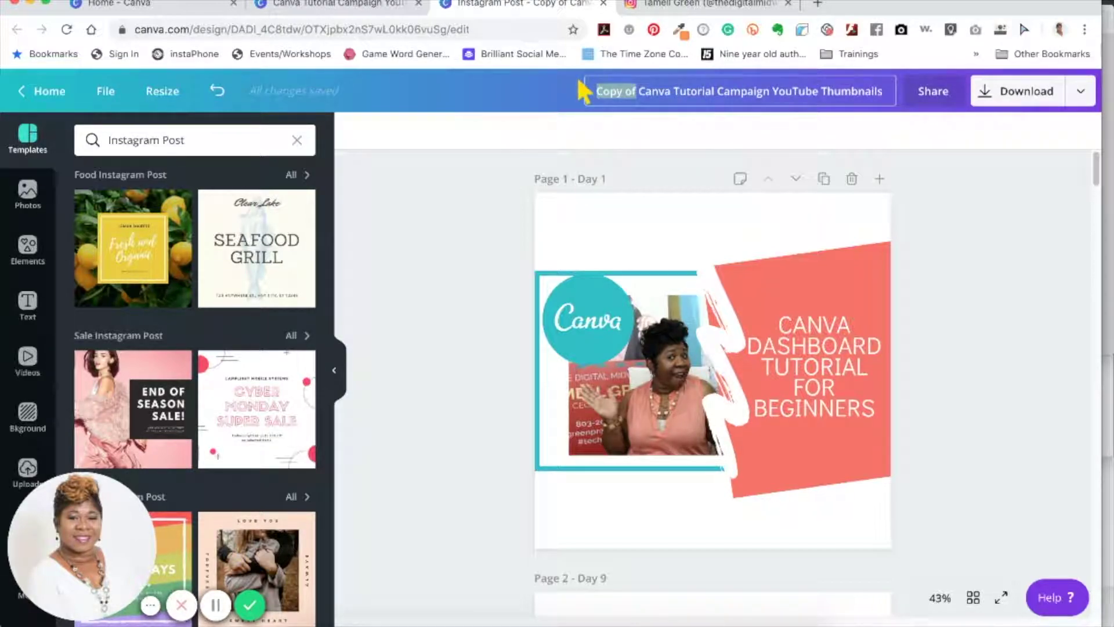
pyautogui.press('BackSpace')
pyautogui.write('IG')
pyautogui.moveTo(719, 92); pyautogui.dragTo(823, 92)
pyautogui.press('BackSpace')
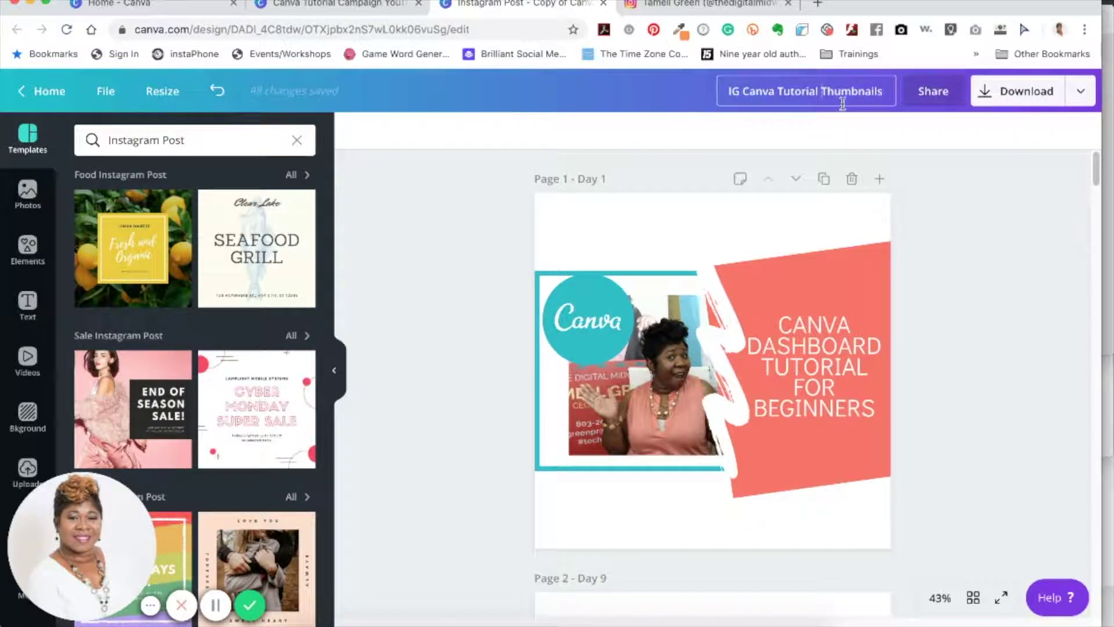
pyautogui.click(946, 438)
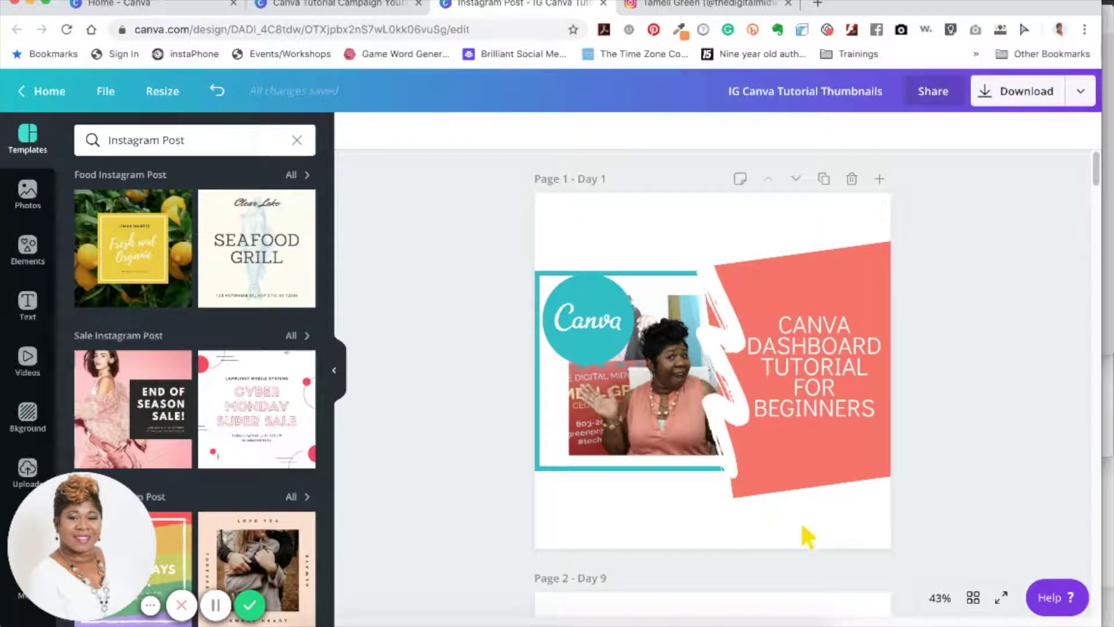
pyautogui.scroll(-10, 931, 394)
pyautogui.scroll(-10, 975, 394)
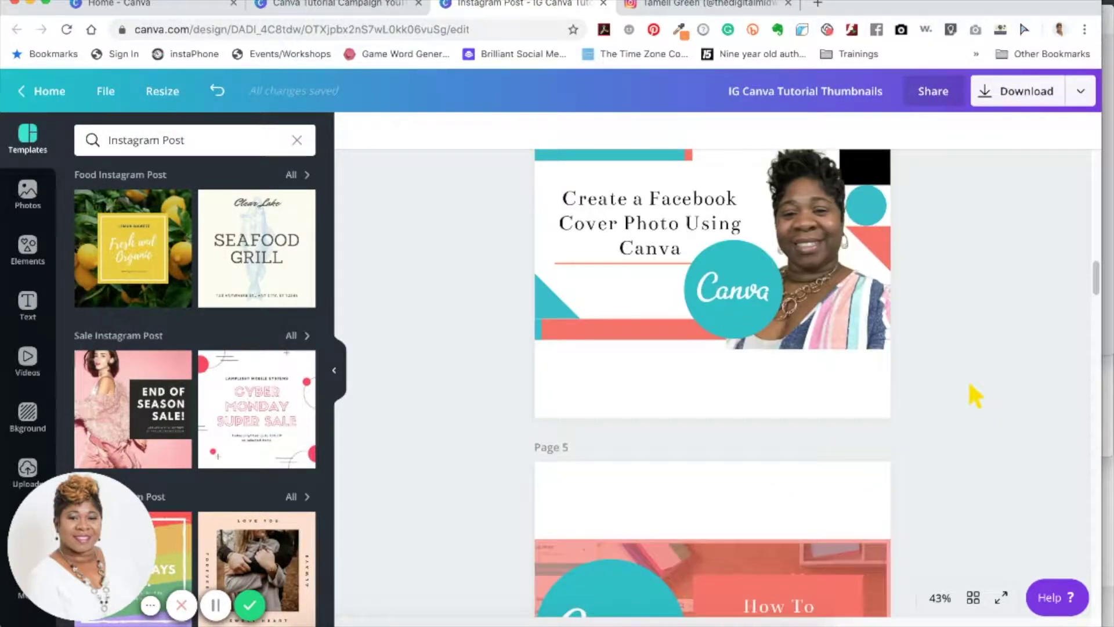
pyautogui.scroll(-4, 975, 396)
pyautogui.scroll(14, 975, 396)
pyautogui.scroll(10, 975, 396)
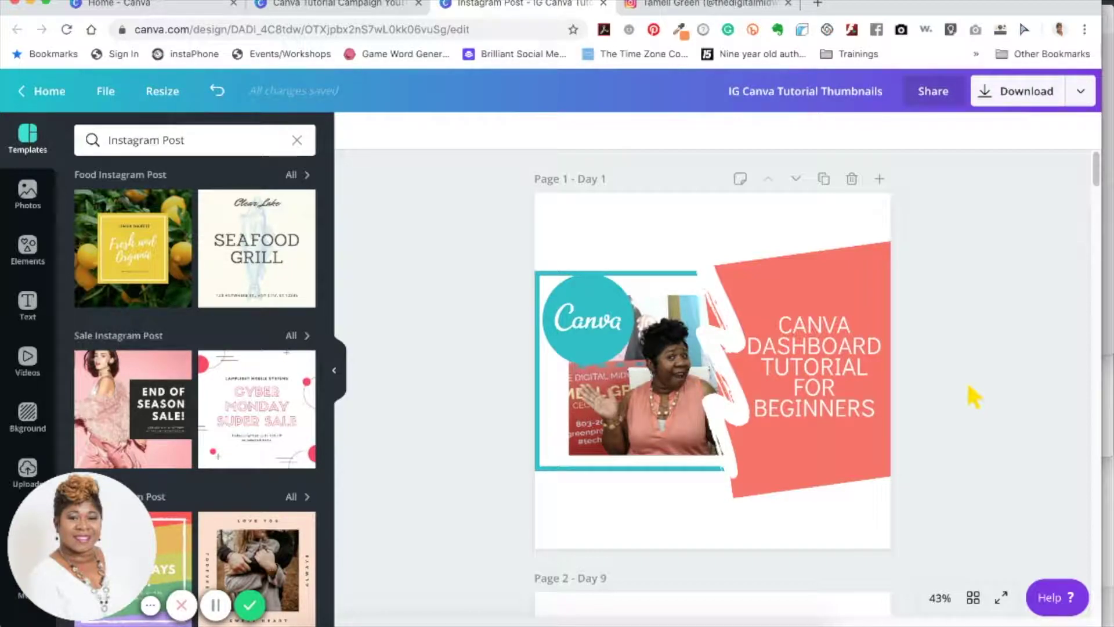
# Step: Stretch the teal frame on page 1 so it borders the entire square page
pyautogui.moveTo(659, 291); pyautogui.dragTo(666, 220)
pyautogui.click(658, 274)
pyautogui.moveTo(647, 271); pyautogui.dragTo(665, 198)
pyautogui.moveTo(647, 467); pyautogui.dragTo(649, 547)
pyautogui.moveTo(753, 372); pyautogui.dragTo(890, 373)
# Step: Extend the coral panel on page 1 past the page's upper and lower edges
pyautogui.click(833, 294)
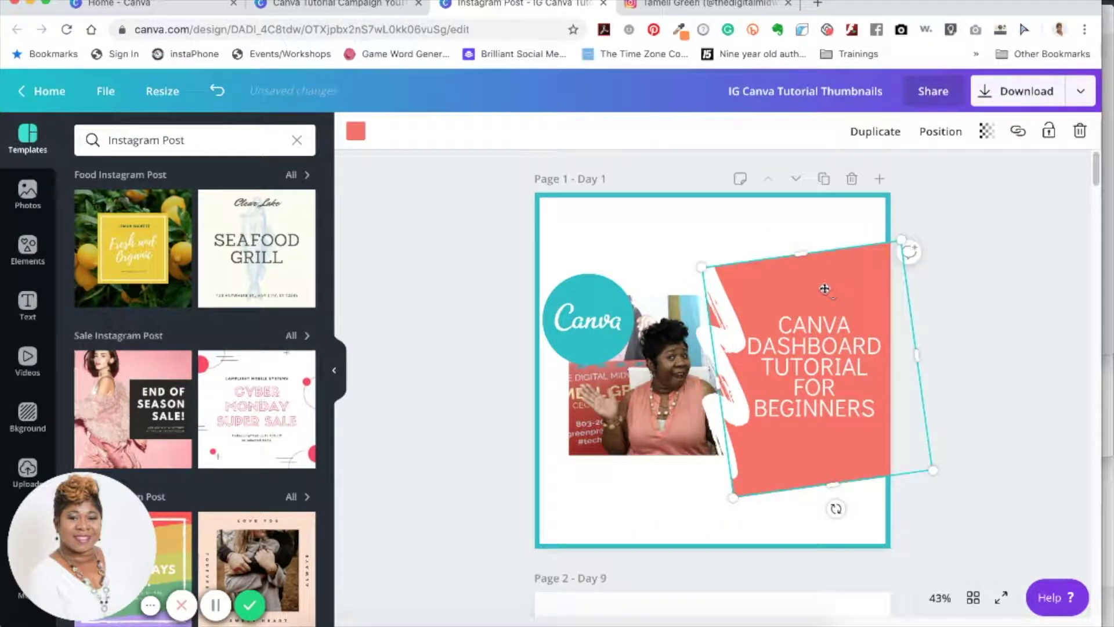
pyautogui.moveTo(801, 258); pyautogui.dragTo(778, 168)
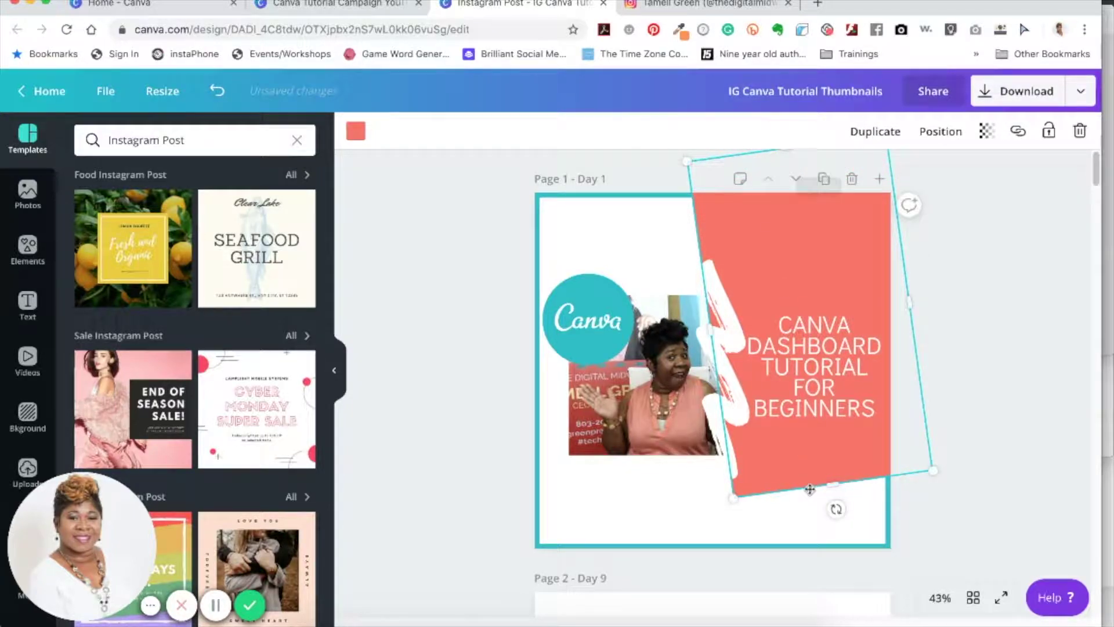
pyautogui.moveTo(835, 487); pyautogui.dragTo(874, 618)
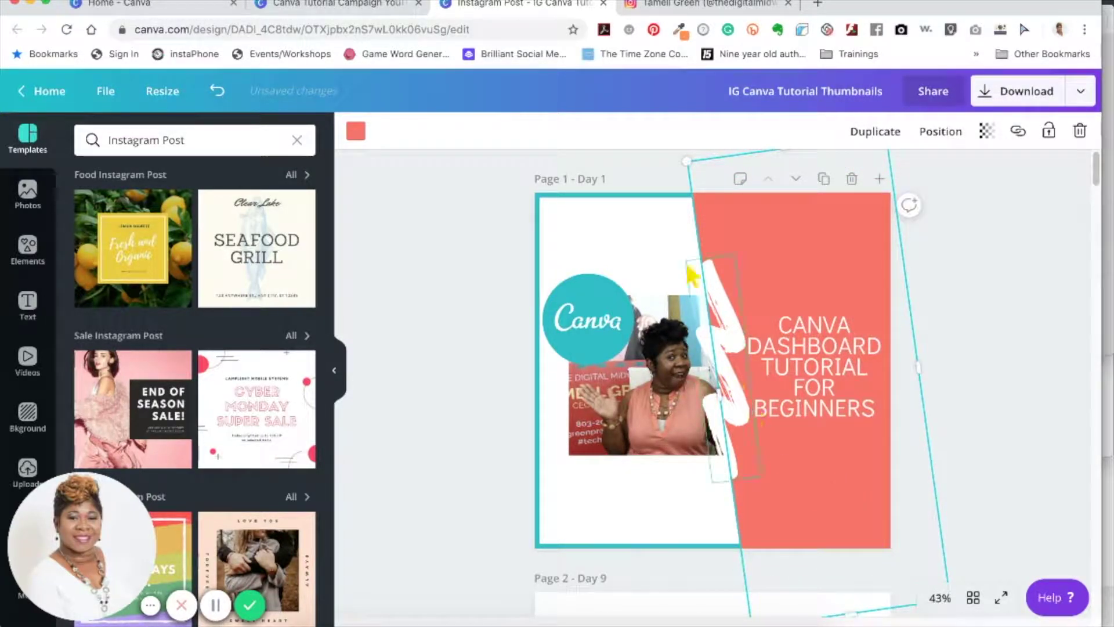
# Step: Enlarge the white brush stroke on page 1 so it spans the full page height along the coral panel
pyautogui.click(718, 288)
pyautogui.moveTo(730, 243); pyautogui.dragTo(745, 161)
pyautogui.moveTo(713, 484)
pyautogui.mouseDown()
pyautogui.moveTo(709, 590)
pyautogui.moveTo(709, 577)
pyautogui.mouseUp()
# Step: Enlarge the portrait photo on page 1 and reposition it to fill the area beside the brush stroke
pyautogui.click(623, 414)
pyautogui.moveTo(624, 414); pyautogui.dragTo(601, 439)
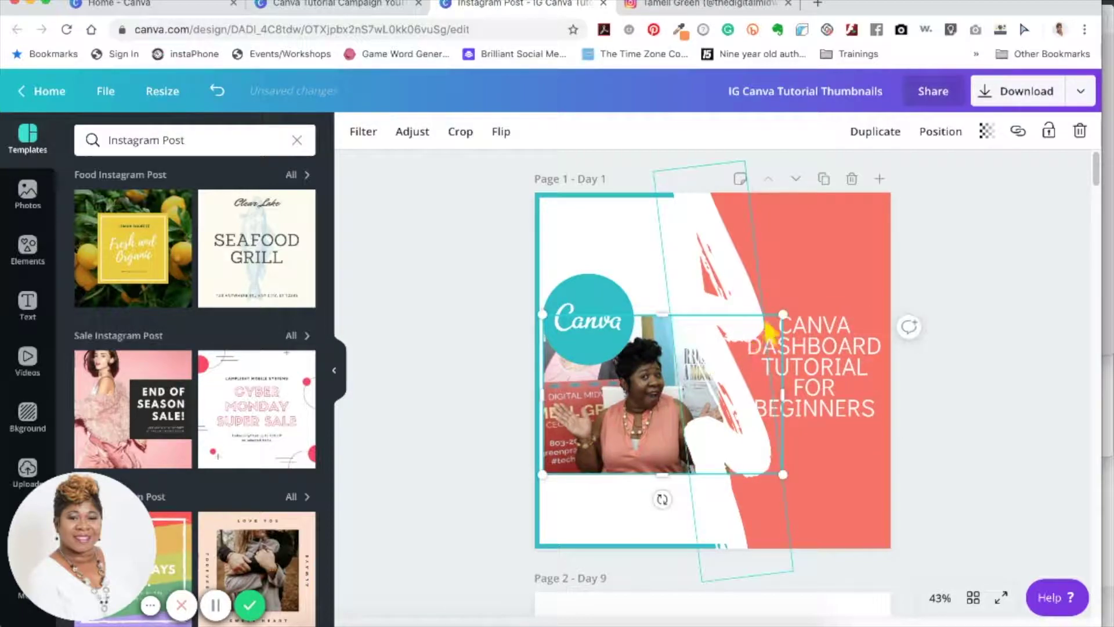
pyautogui.moveTo(781, 312); pyautogui.dragTo(859, 264)
pyautogui.moveTo(542, 475); pyautogui.dragTo(498, 506)
pyautogui.moveTo(616, 453); pyautogui.dragTo(623, 463)
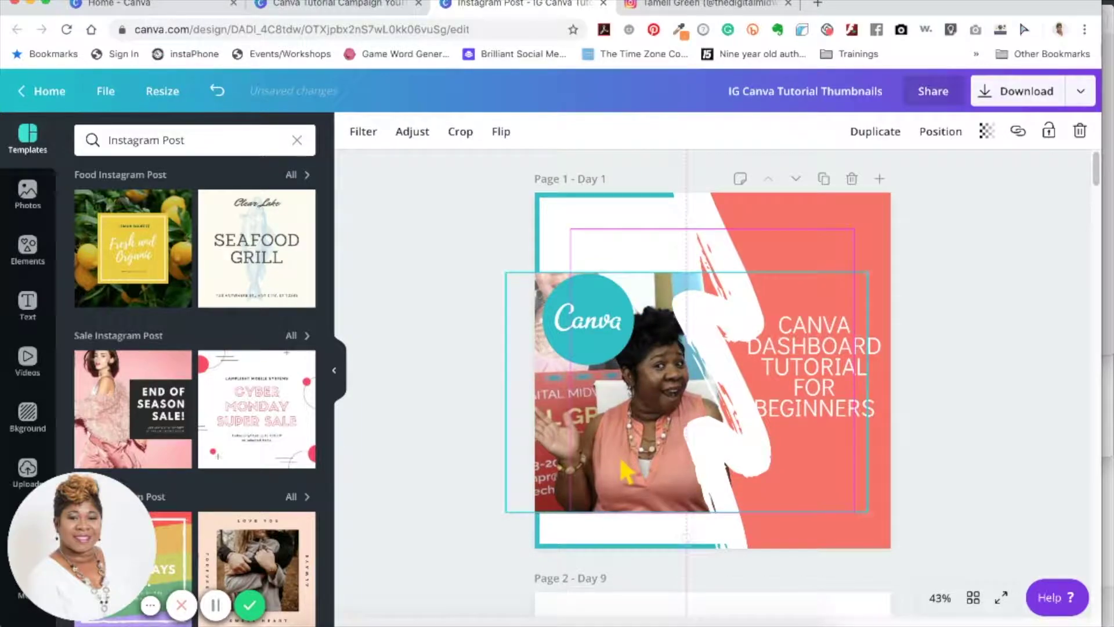
# Step: Move the round Canva logo above the woman's head and enlarge it within the frame's upper corner
pyautogui.moveTo(564, 315); pyautogui.dragTo(587, 263)
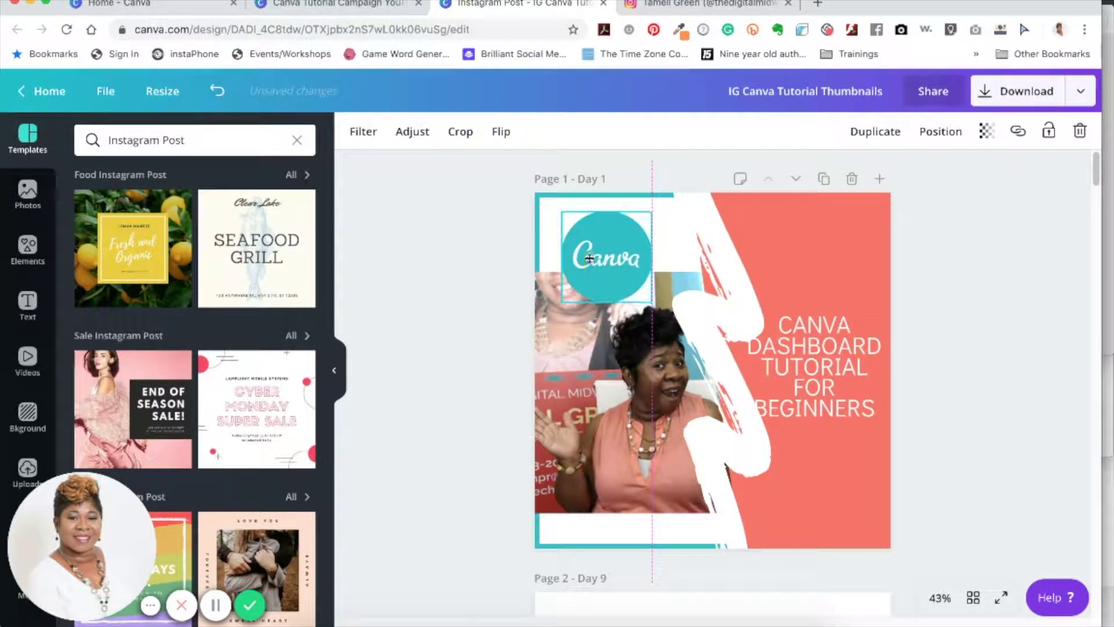
pyautogui.moveTo(651, 302); pyautogui.dragTo(671, 346)
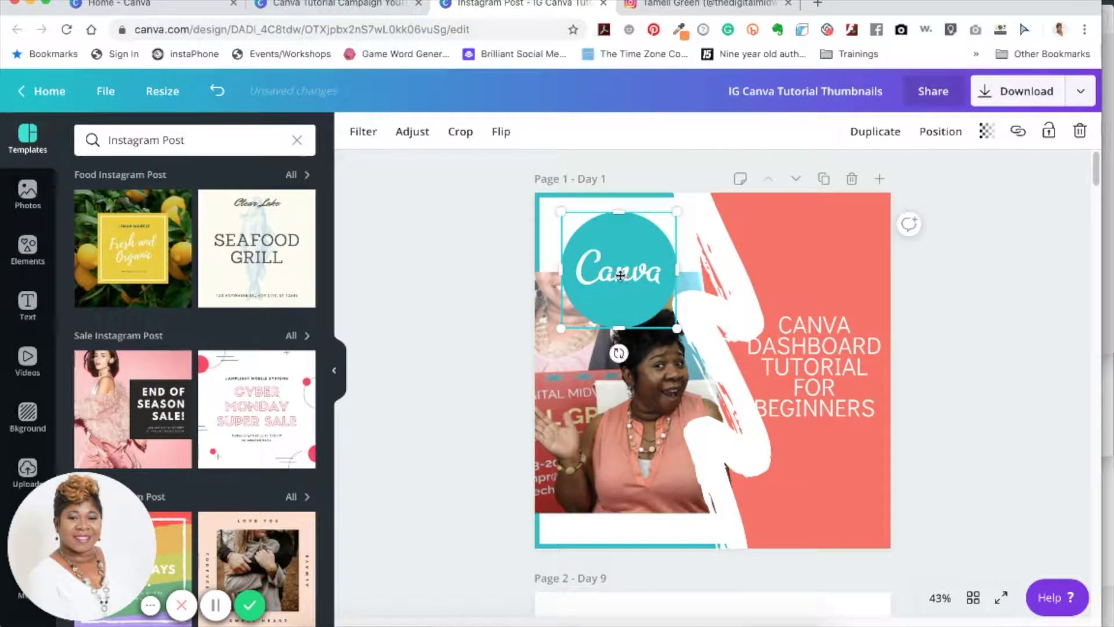
pyautogui.moveTo(628, 286); pyautogui.dragTo(616, 281)
pyautogui.click(666, 324)
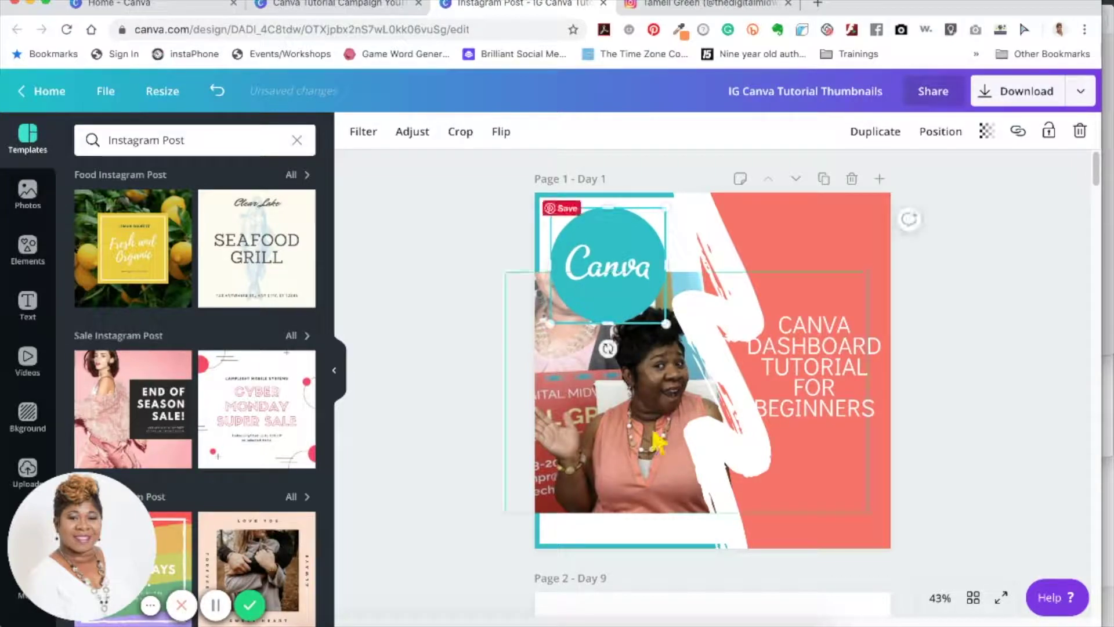
# Step: Nudge the portrait photo slightly into place and send it backward behind the teal frame
pyautogui.moveTo(651, 479); pyautogui.dragTo(653, 472)
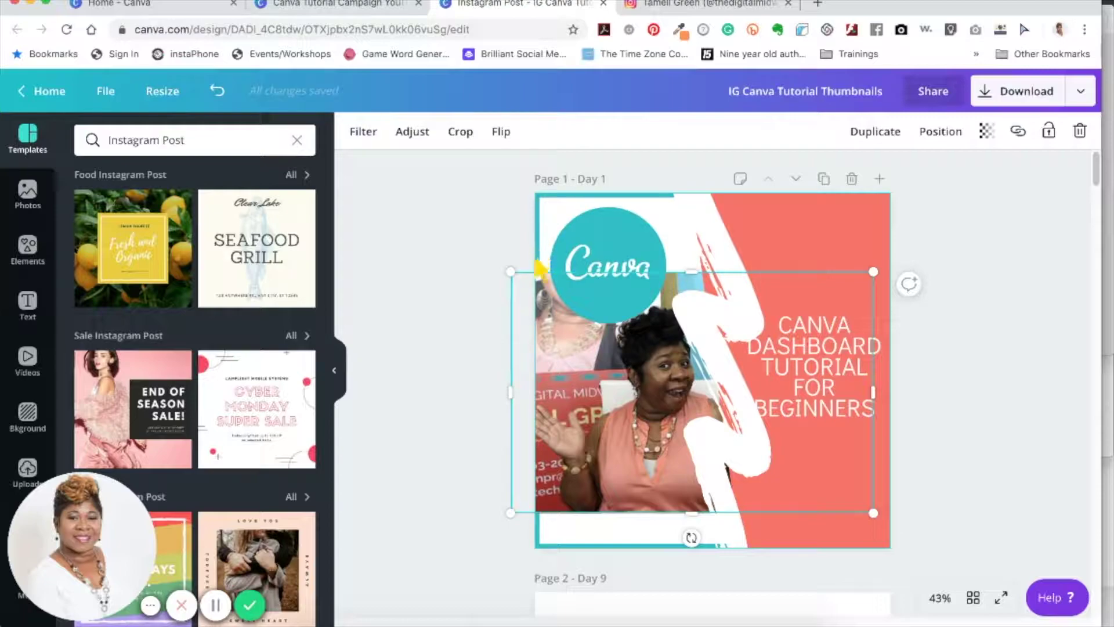
pyautogui.click(938, 135)
pyautogui.click(893, 209)
pyautogui.click(990, 330)
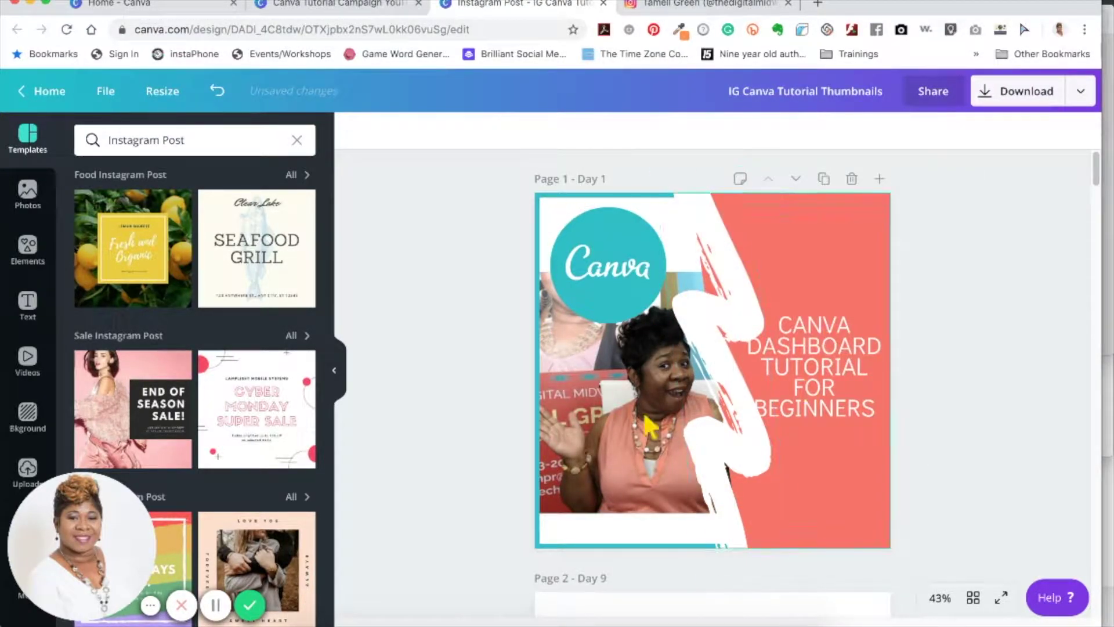
# Step: Compare with the original thumbnail design, then shrink and reposition the page 1 title to fit inside the coral panel
pyautogui.click(344, 7)
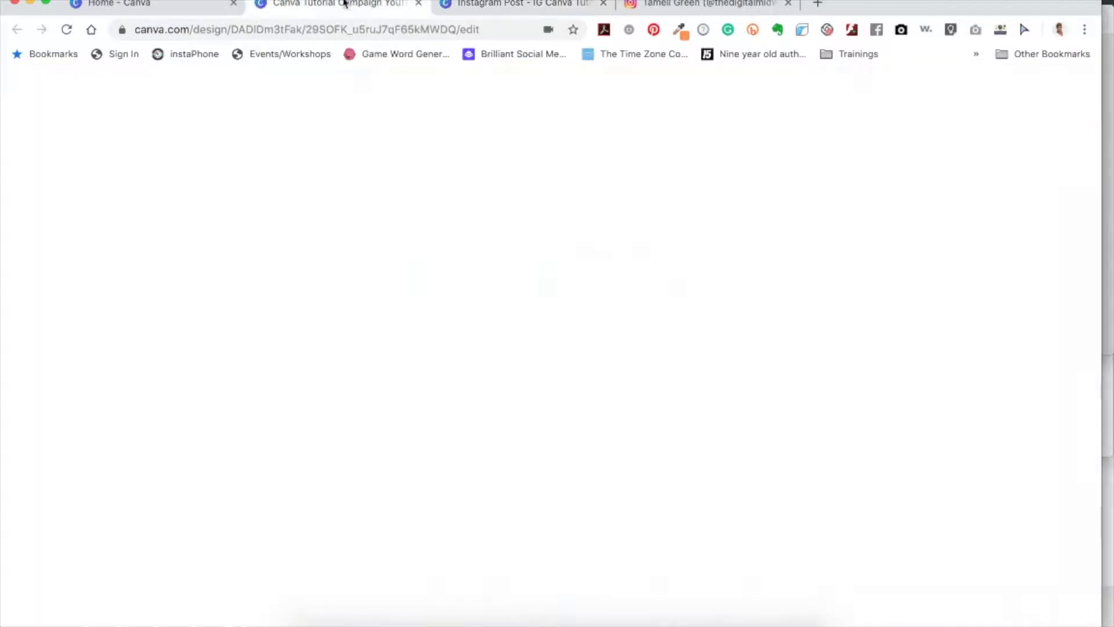
pyautogui.click(557, 7)
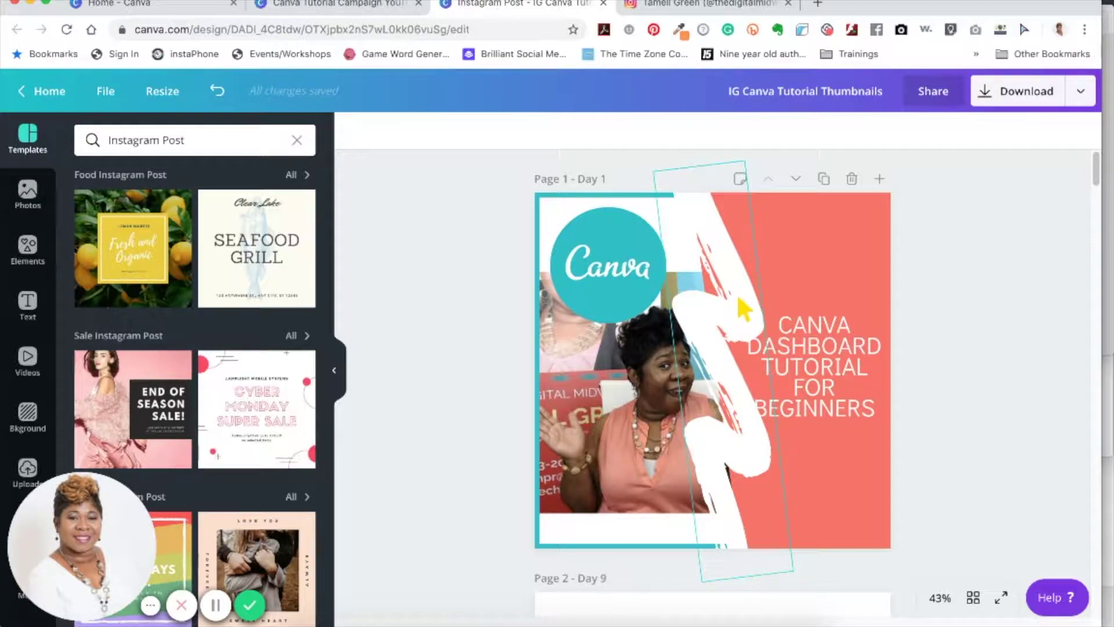
pyautogui.moveTo(791, 391); pyautogui.dragTo(800, 393)
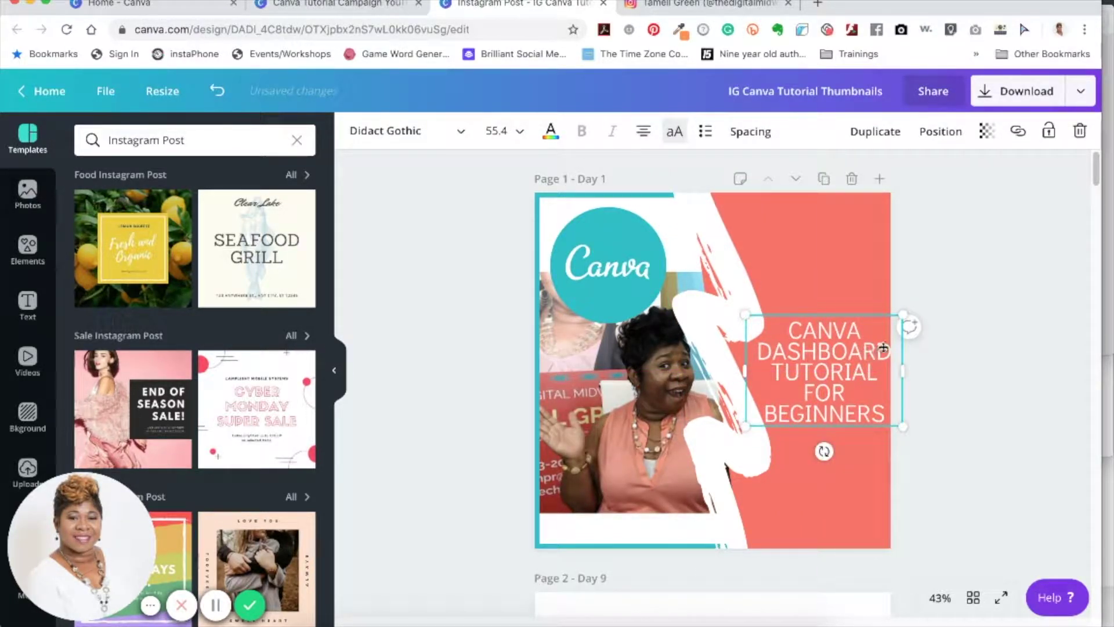
pyautogui.moveTo(903, 316); pyautogui.dragTo(860, 341)
pyautogui.click(916, 431)
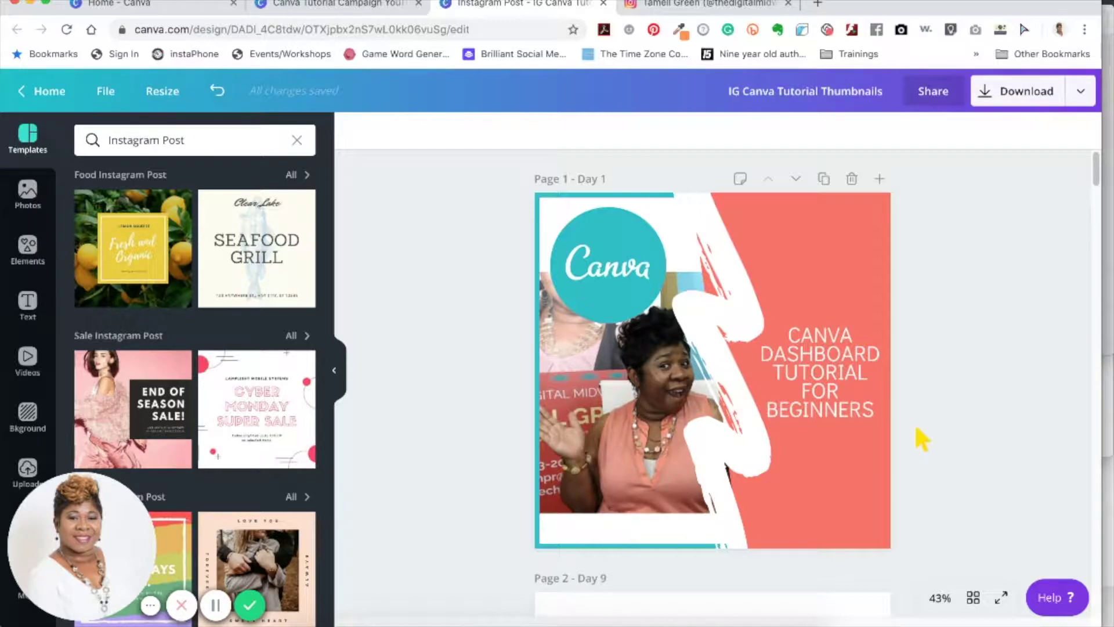
# Step: Review how the remaining pages look in the Instagram format and return to the adjusted first page
pyautogui.scroll(-15, 705, 426)
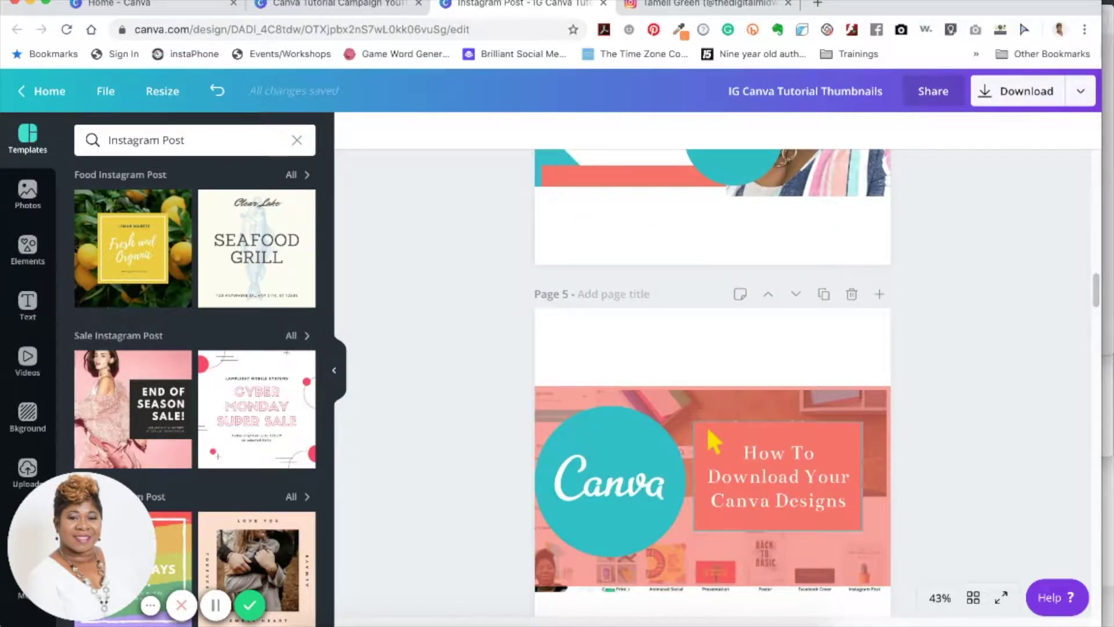
pyautogui.scroll(10, 741, 348)
pyautogui.scroll(4, 741, 349)
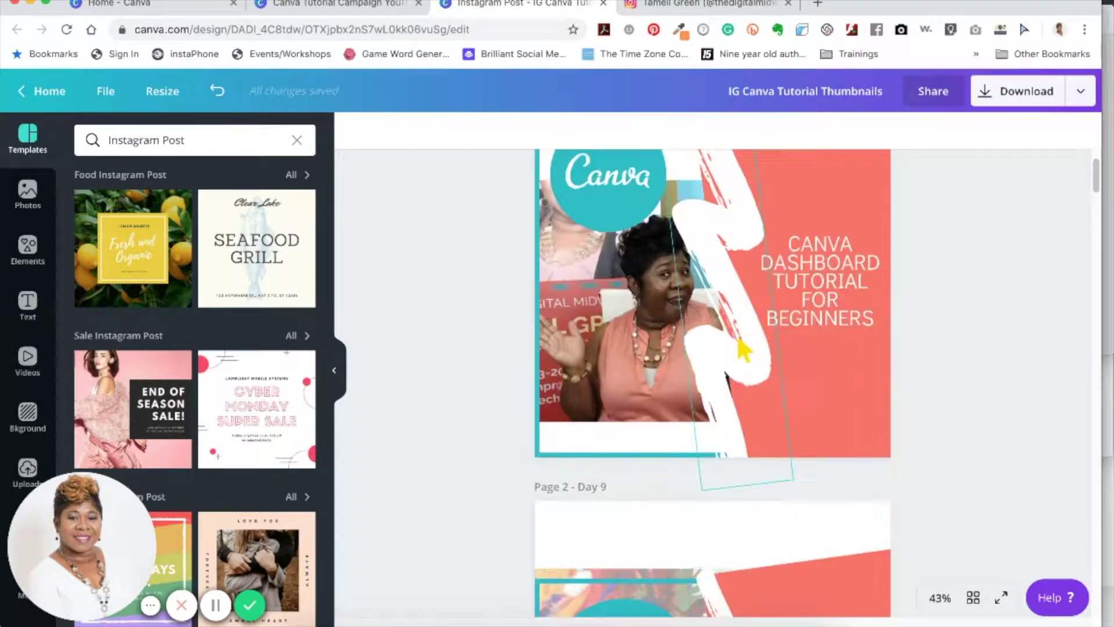
pyautogui.scroll(-4, 787, 409)
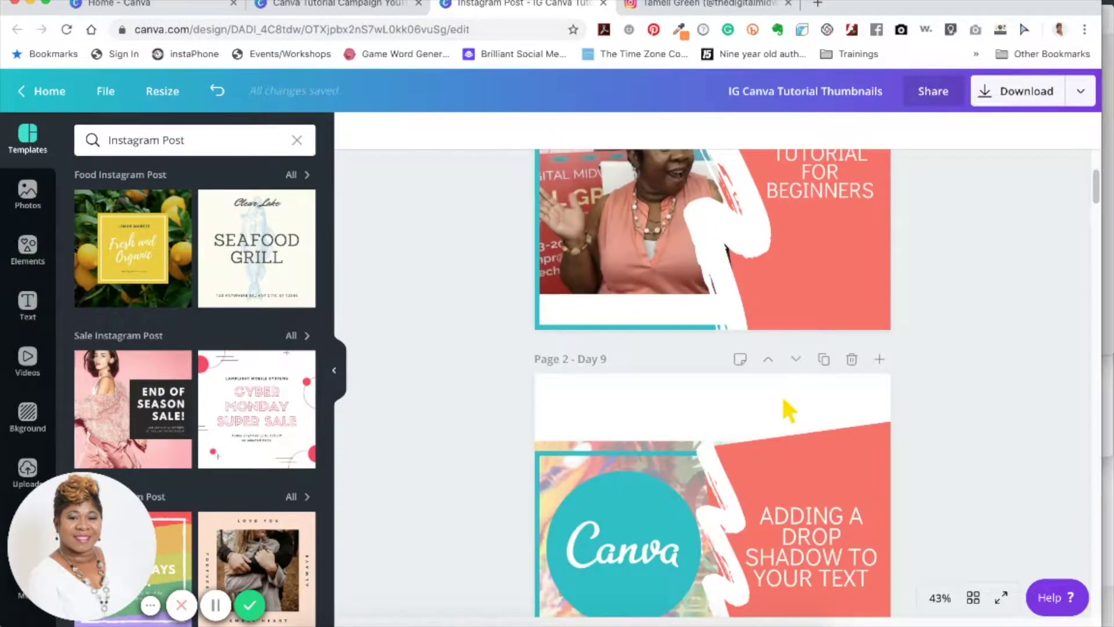
pyautogui.scroll(-9, 784, 400)
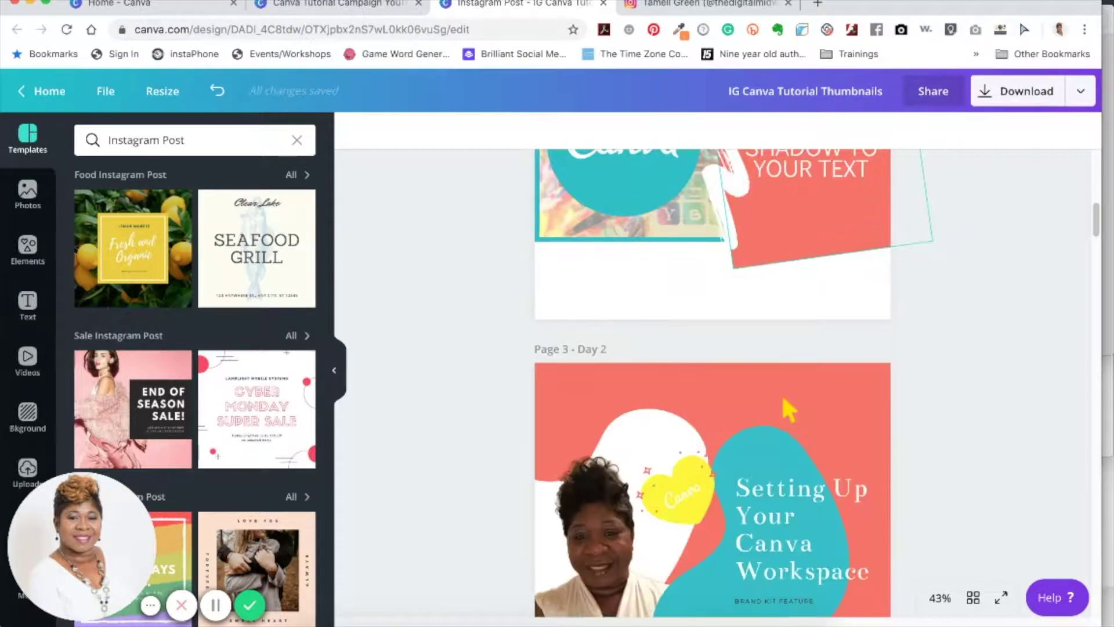
pyautogui.scroll(8, 778, 396)
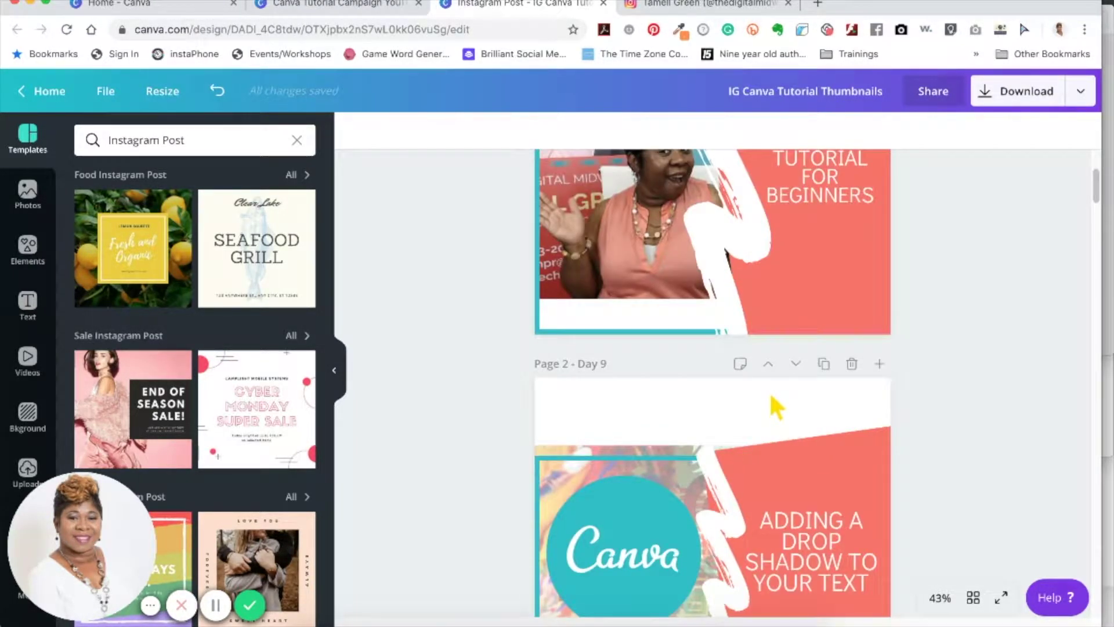
pyautogui.scroll(4, 771, 396)
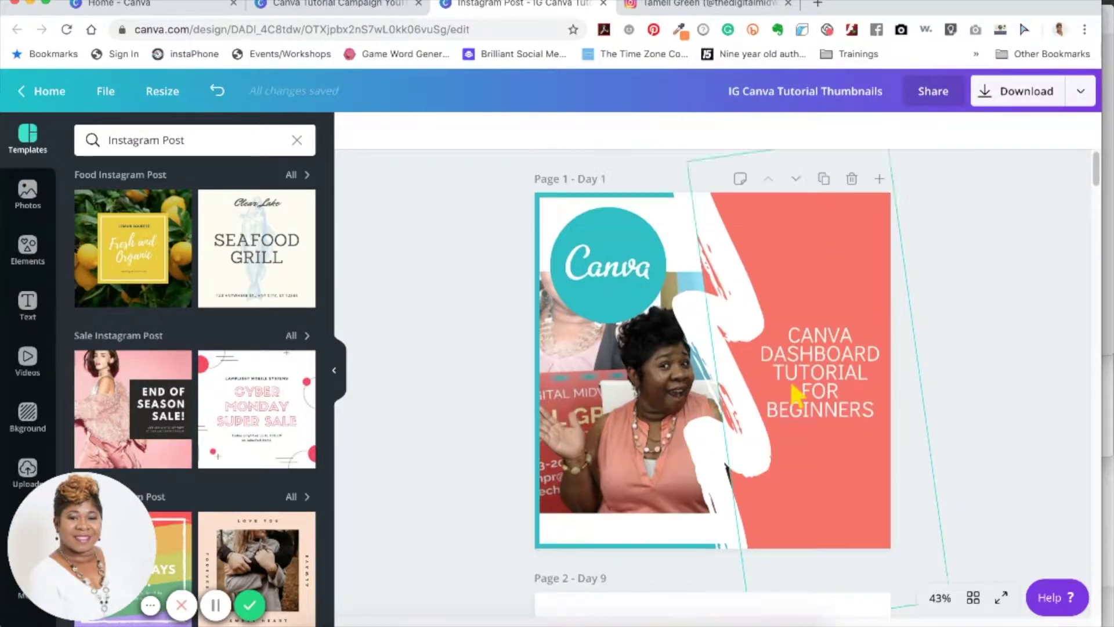